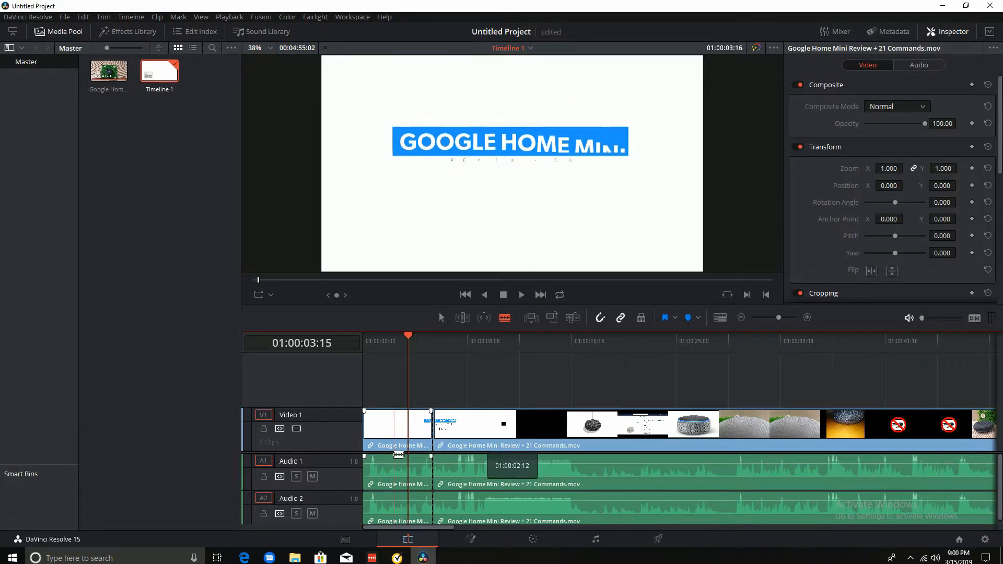
# - Split the timeline clip at about 01:00:02:09 and select the short segment between the two cuts
pyautogui.click(393, 447)
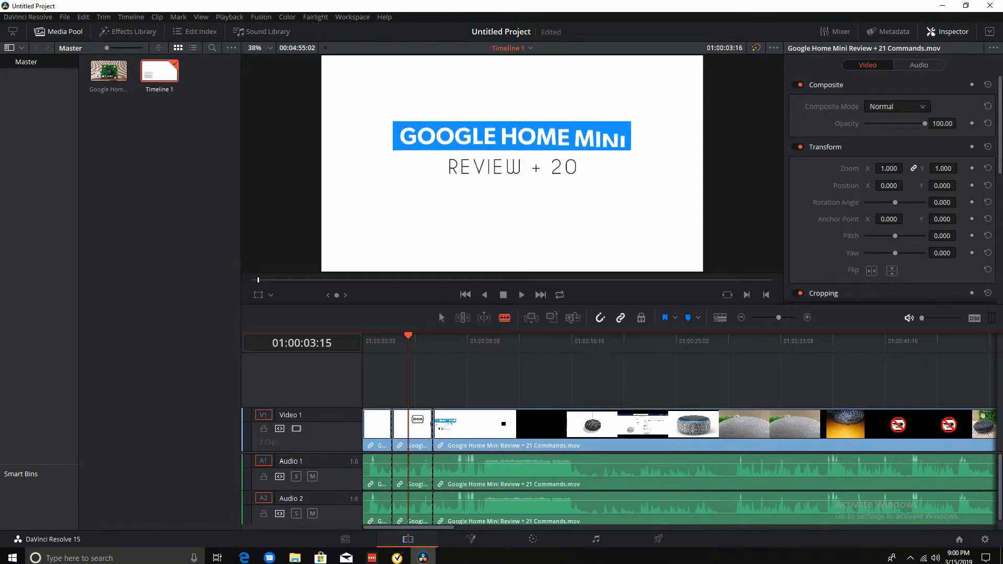
pyautogui.click(442, 320)
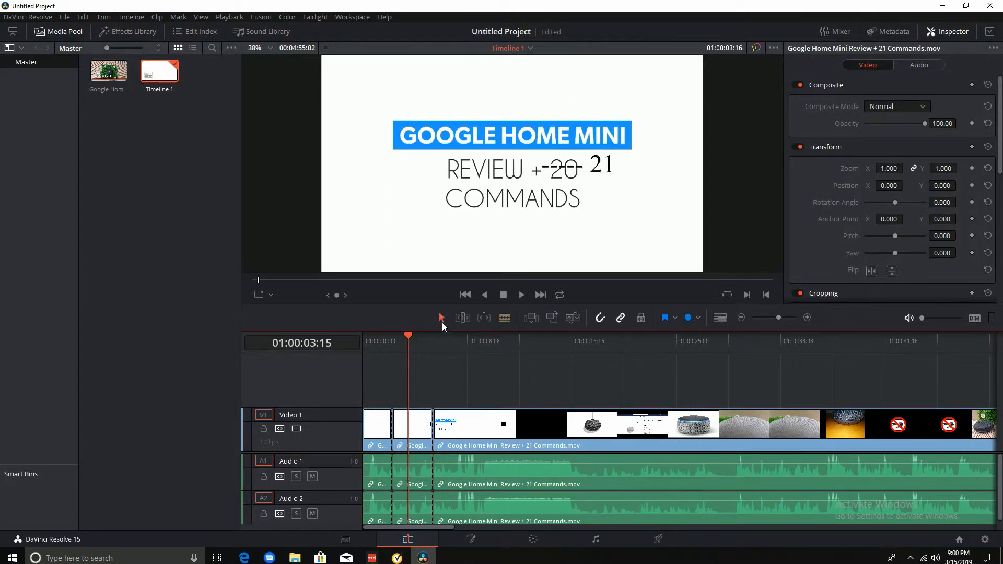
pyautogui.click(424, 441)
# - Apply the Mosaic Blur effect from the OpenFX library to the selected segment's node 01 for color grading
pyautogui.click(536, 539)
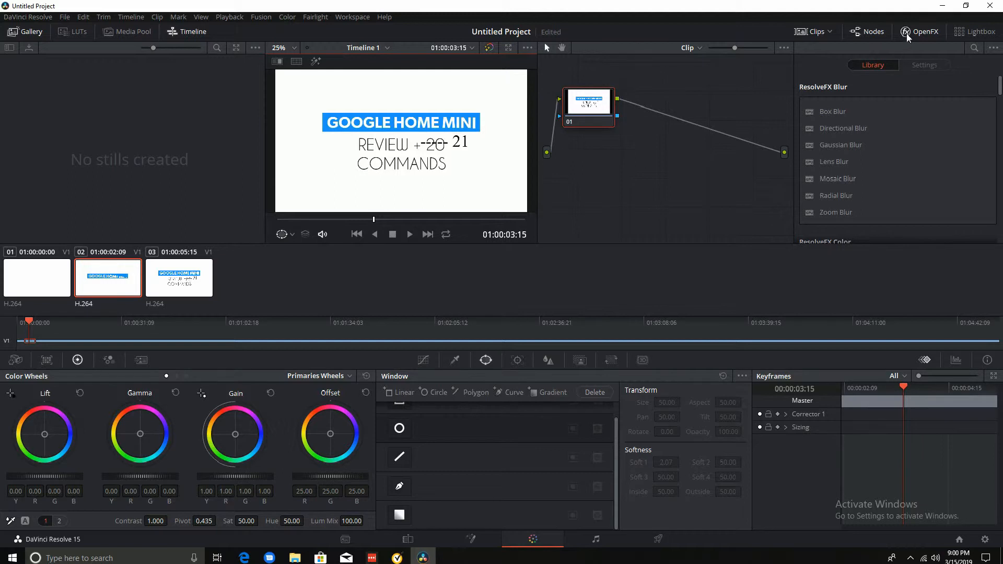
pyautogui.click(919, 31)
pyautogui.click(919, 31)
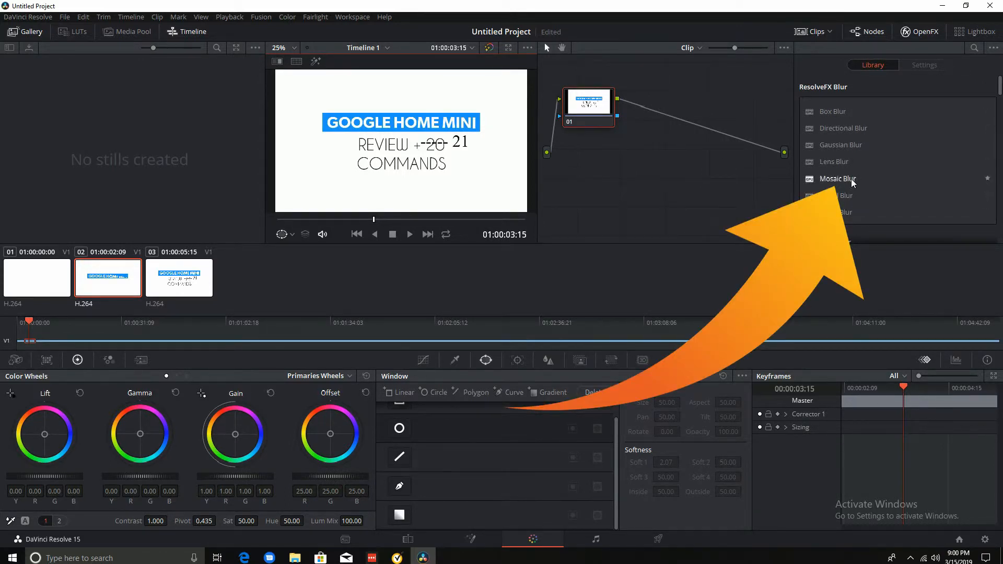
pyautogui.moveTo(844, 179); pyautogui.dragTo(587, 103)
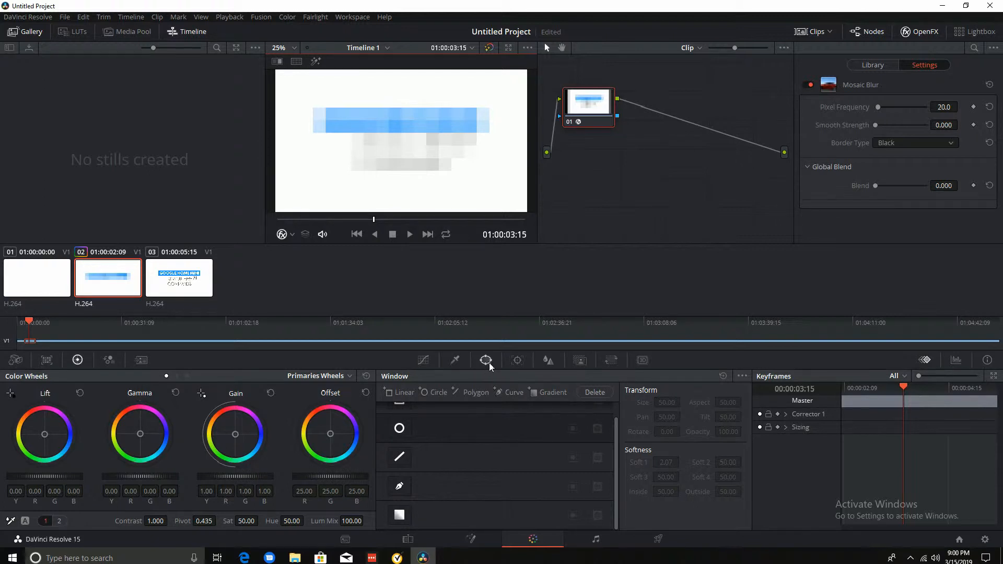
# - Add a rectangular power window to the blurred node and reshape its corners around the crossed-out "20" and "21" text
pyautogui.click(460, 361)
pyautogui.click(479, 361)
pyautogui.scroll(1, 405, 444)
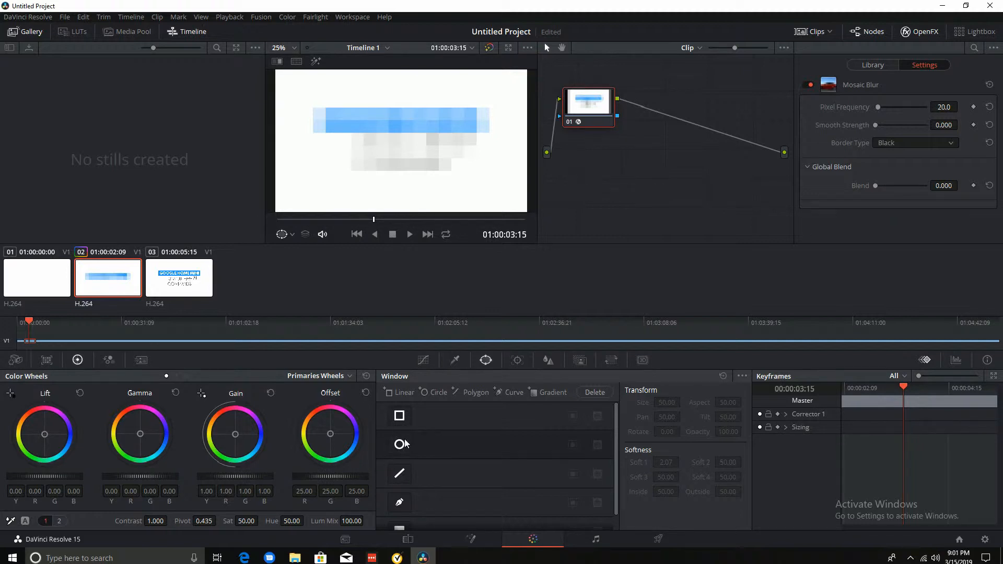
pyautogui.click(399, 416)
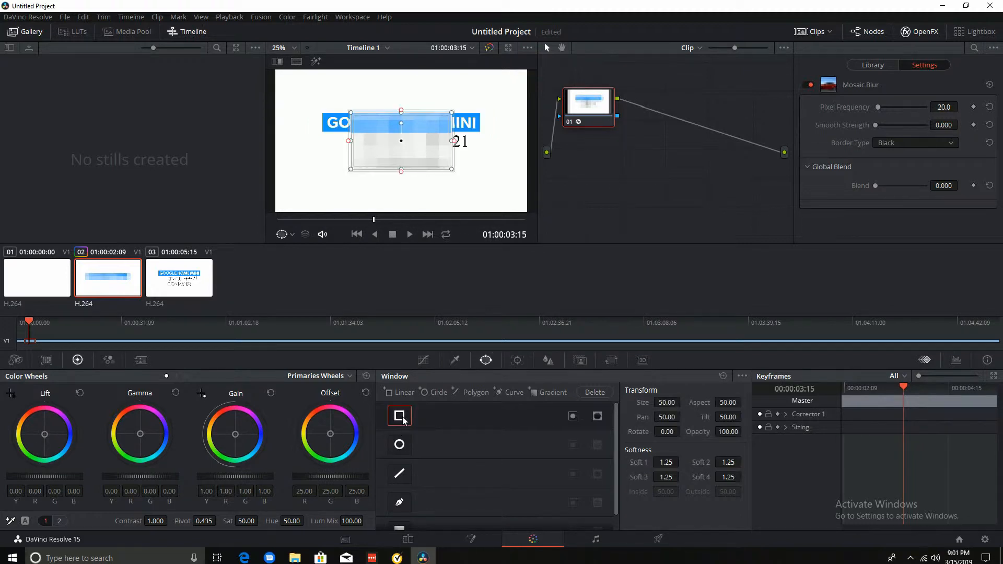
pyautogui.moveTo(402, 142)
pyautogui.mouseDown()
pyautogui.moveTo(402, 124)
pyautogui.moveTo(429, 154)
pyautogui.moveTo(398, 142)
pyautogui.mouseUp()
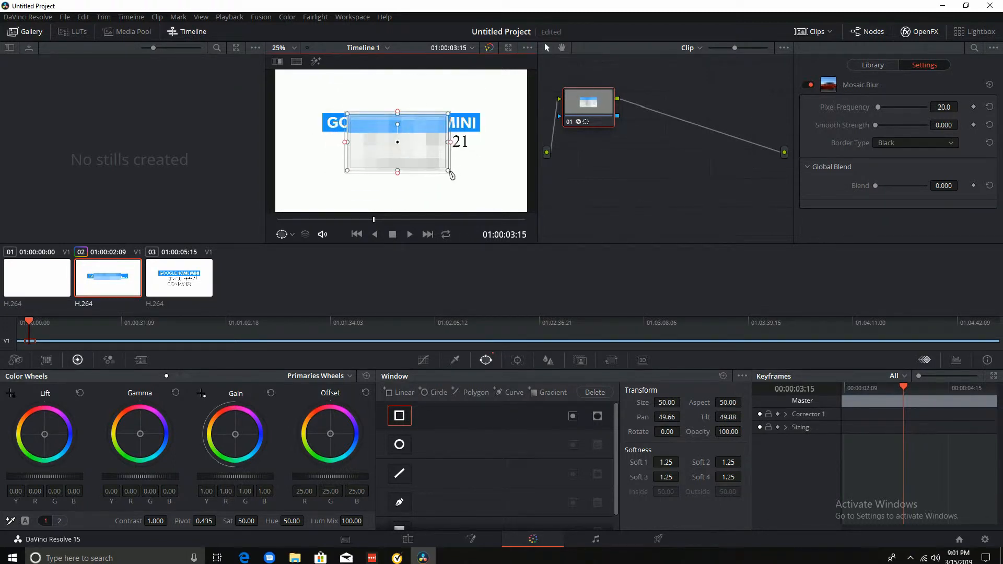
pyautogui.moveTo(449, 171); pyautogui.dragTo(474, 150)
pyautogui.moveTo(347, 114); pyautogui.dragTo(425, 141)
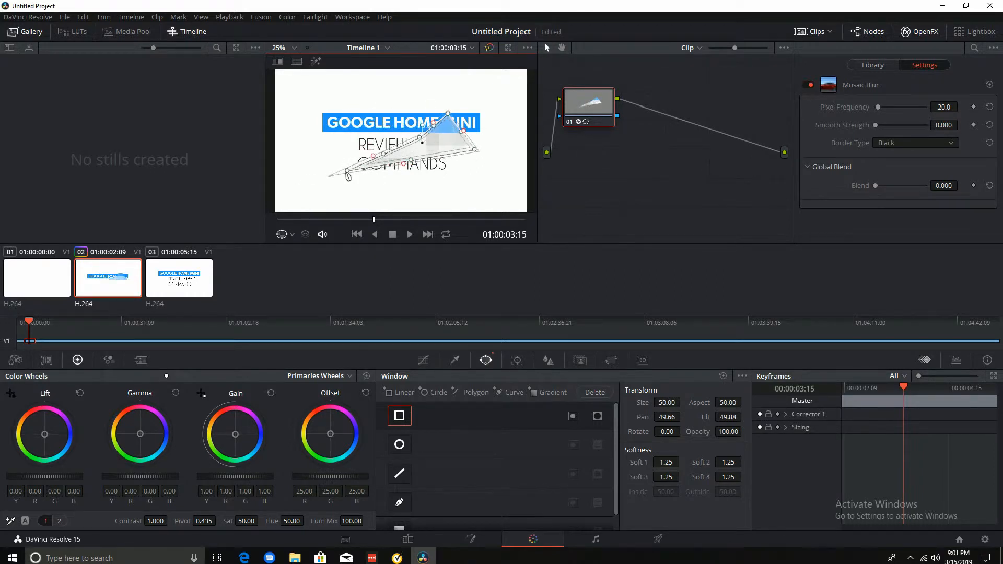
pyautogui.moveTo(346, 171); pyautogui.dragTo(419, 144)
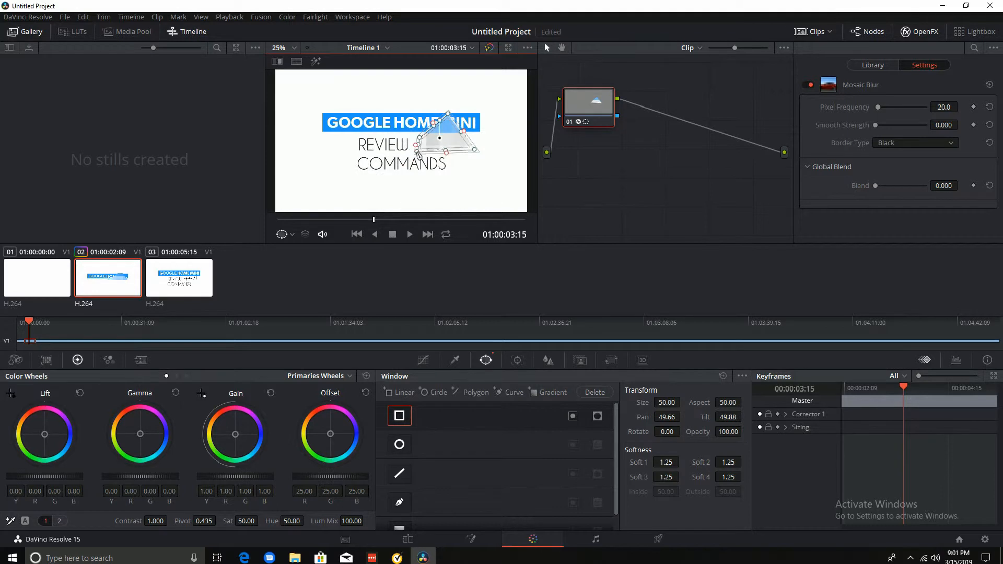
pyautogui.moveTo(448, 113); pyautogui.dragTo(460, 131)
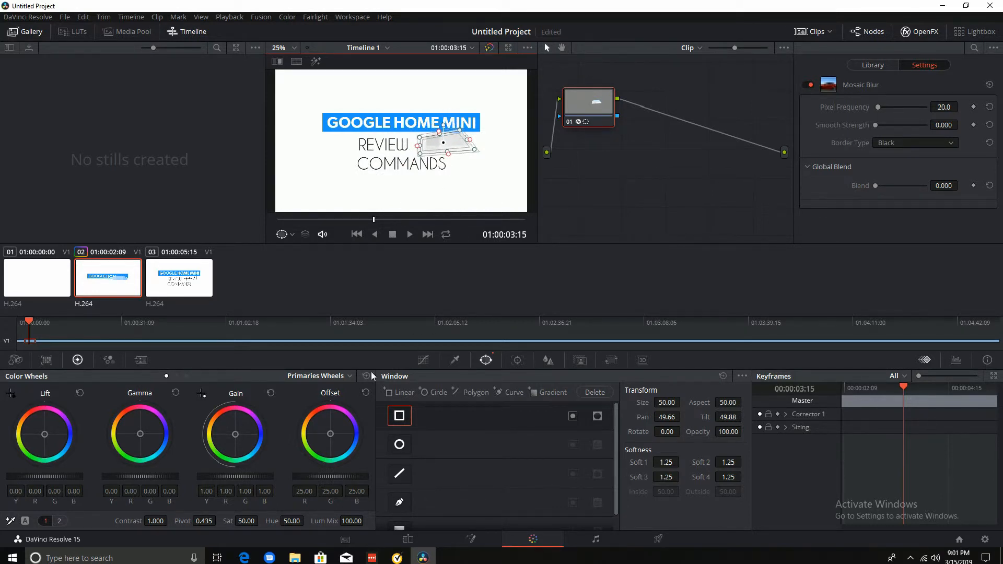
# - Check the blurred segment in the edit timeline, and compare it with the following segment at 01:00:05:15 and its node
pyautogui.click(408, 539)
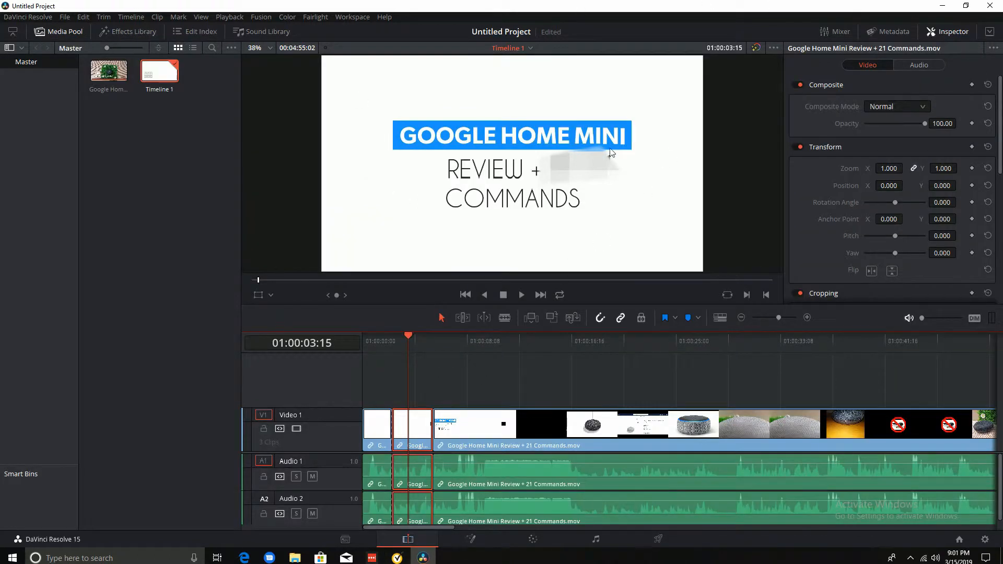
pyautogui.moveTo(408, 338)
pyautogui.mouseDown()
pyautogui.moveTo(373, 342)
pyautogui.moveTo(425, 337)
pyautogui.mouseUp()
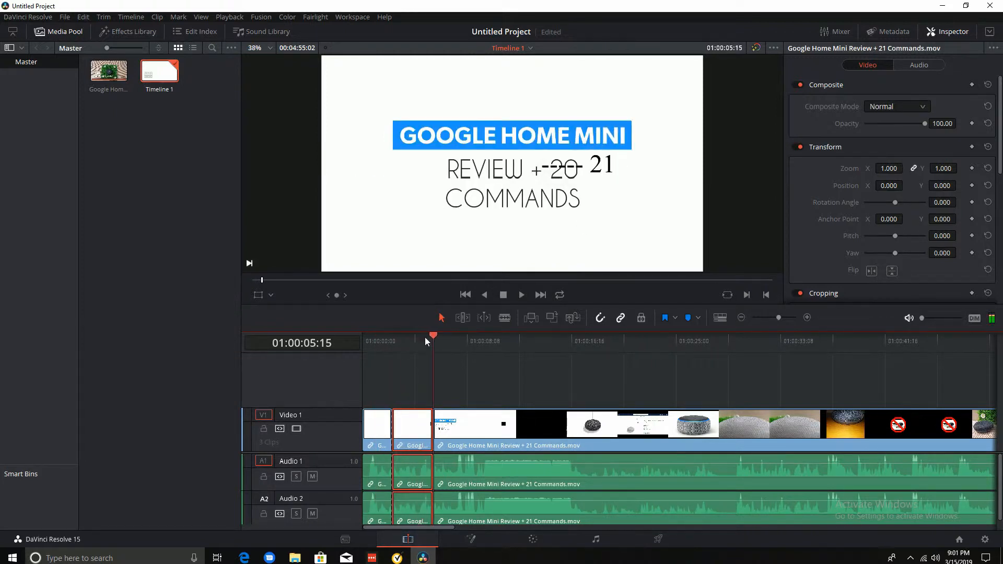
pyautogui.click(533, 539)
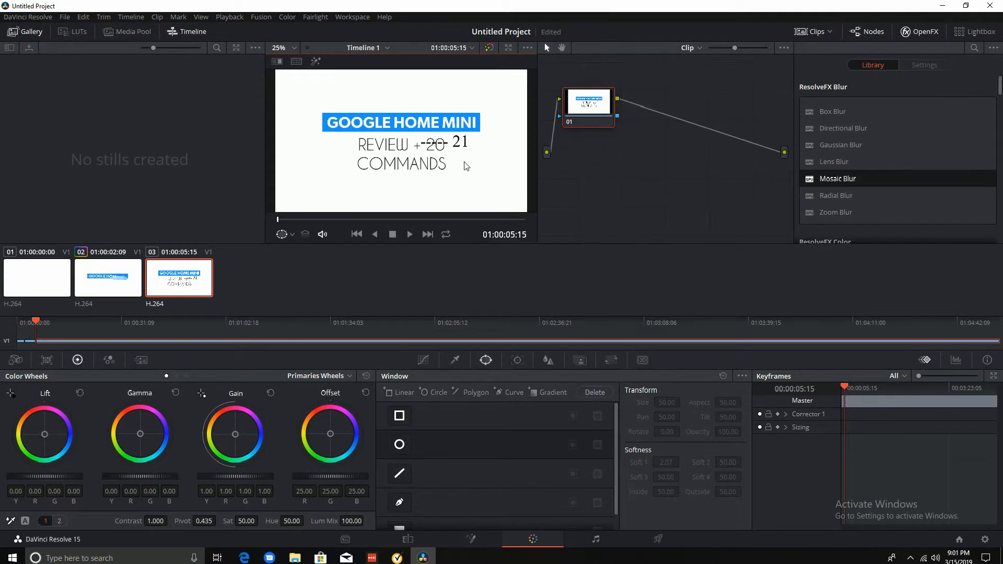
pyautogui.click(592, 99)
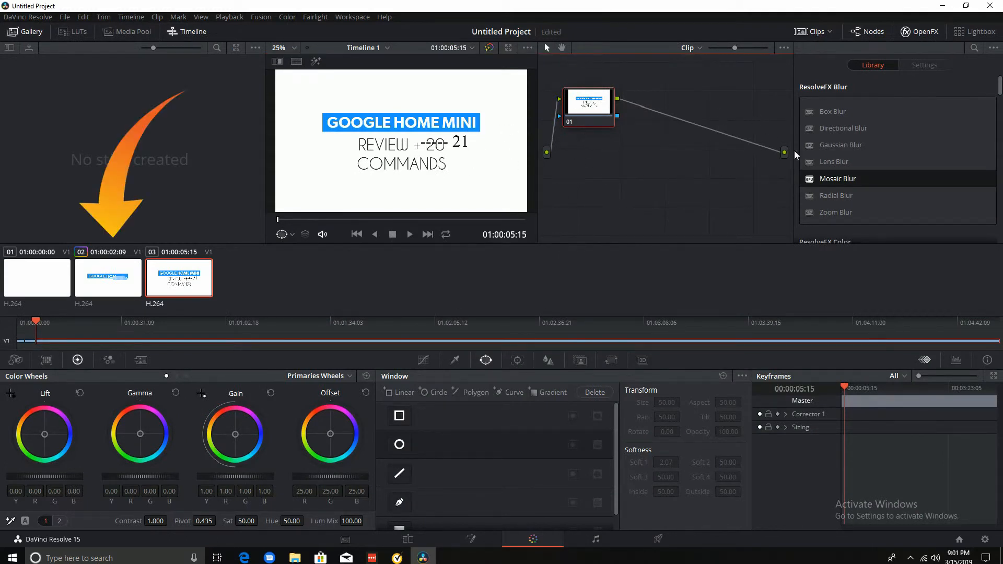
# - Go back to clip 02 and pull the blur window's lower-right corner up and outward
pyautogui.click(108, 310)
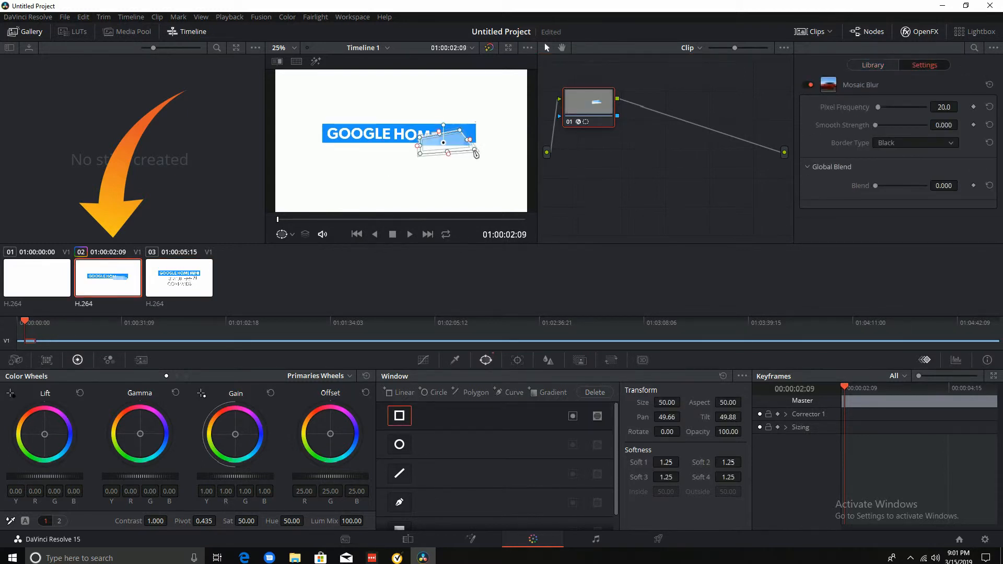
pyautogui.moveTo(474, 150)
pyautogui.mouseDown()
pyautogui.moveTo(468, 133)
pyautogui.moveTo(483, 136)
pyautogui.mouseUp()
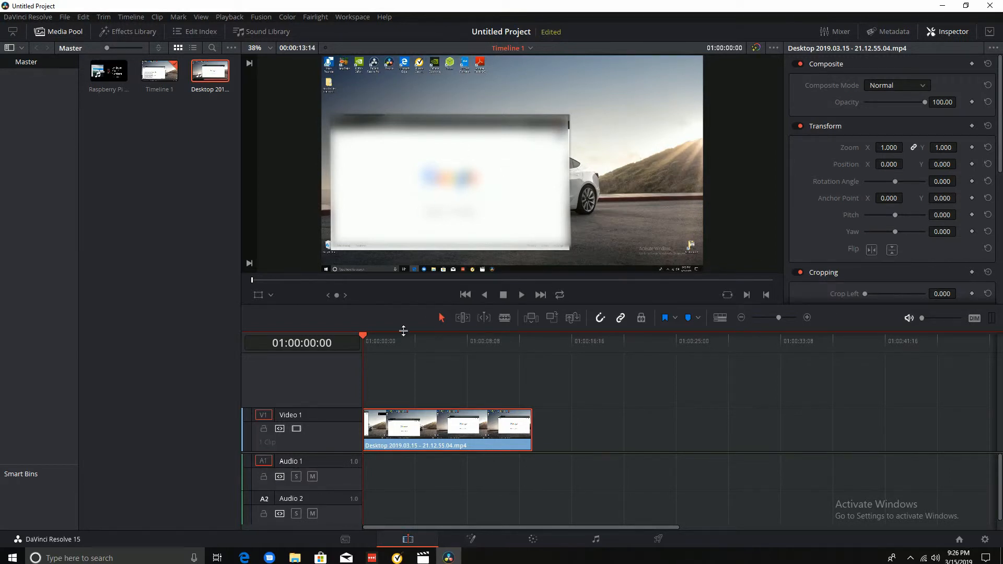
# - Scrub through the Desktop 2019.03.15 clip to examine how the browser window moves with and without the blur
pyautogui.moveTo(362, 335); pyautogui.dragTo(403, 350)
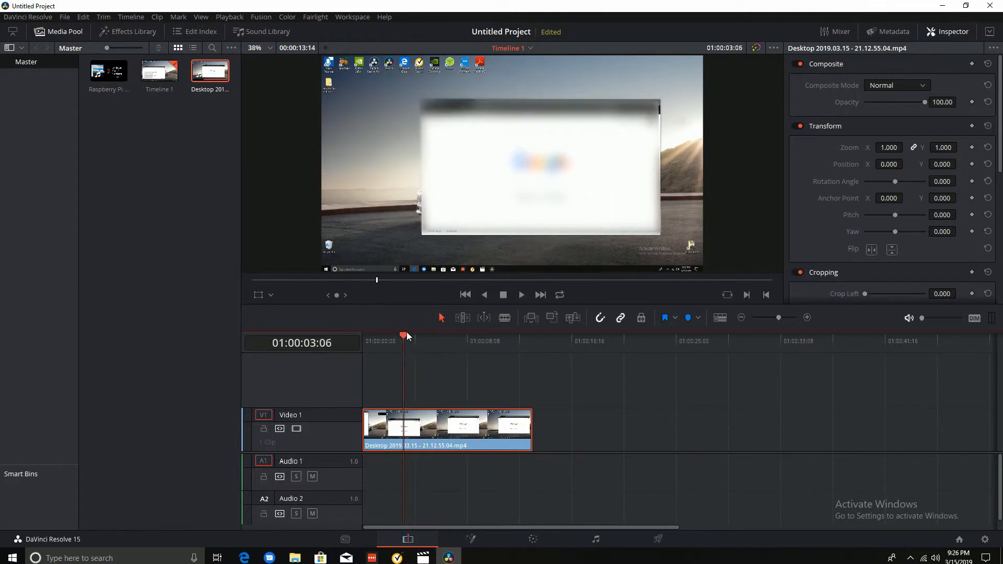
pyautogui.moveTo(406, 332); pyautogui.dragTo(511, 323)
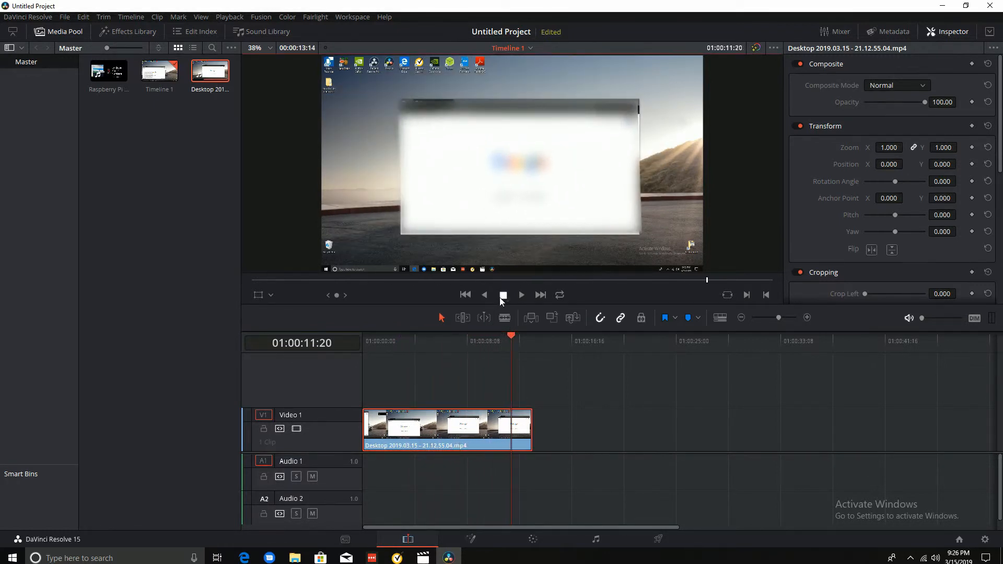
pyautogui.click(430, 333)
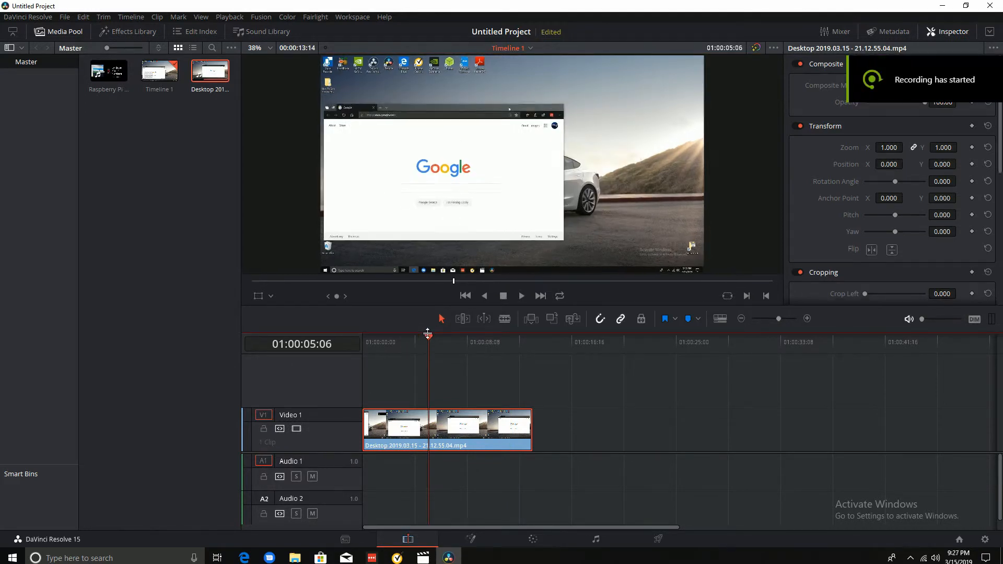
pyautogui.moveTo(427, 332); pyautogui.dragTo(455, 368)
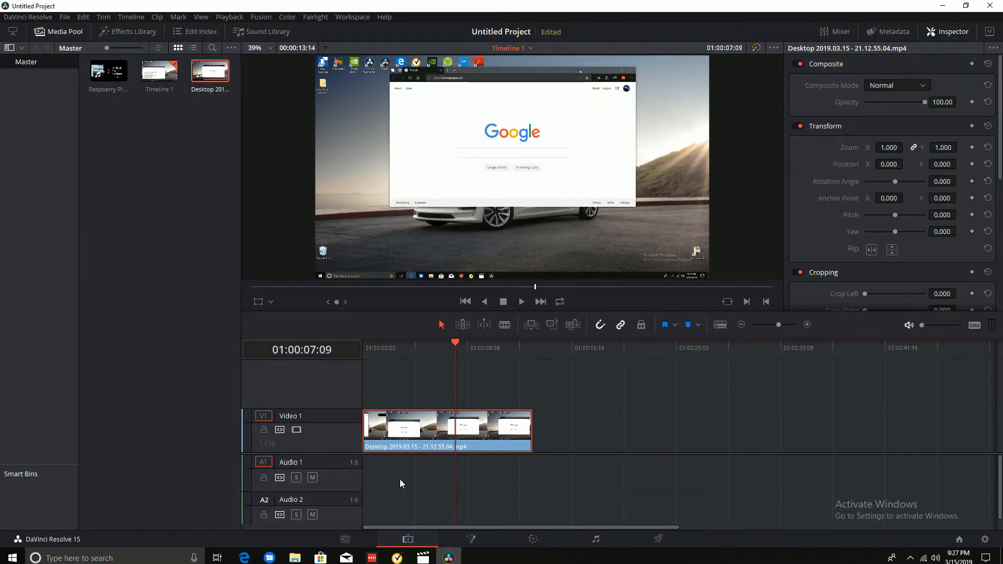
# - Add a rectangular power window on the Desktop clip's node and fit its four corners to the Google browser window
pyautogui.click(534, 539)
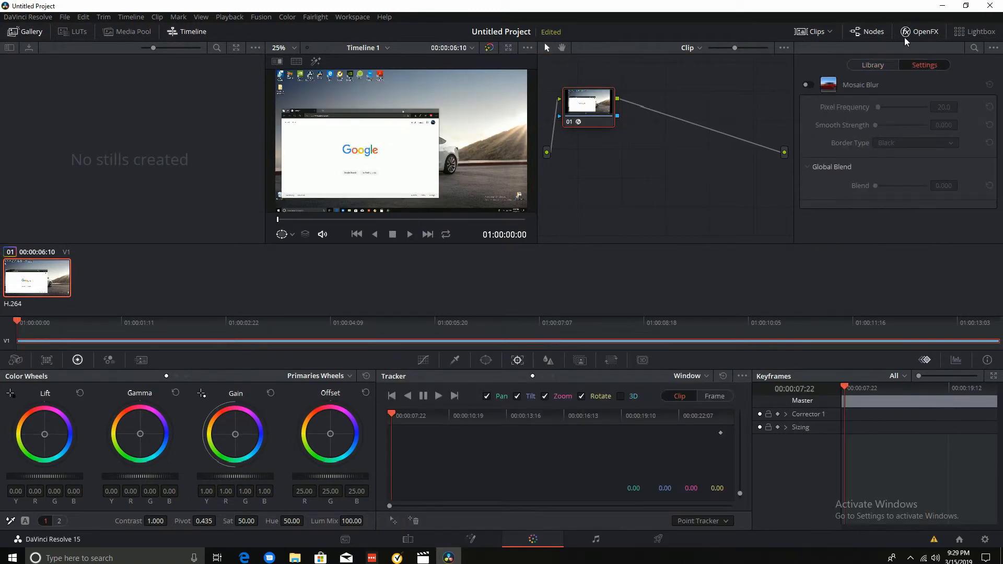
pyautogui.click(486, 360)
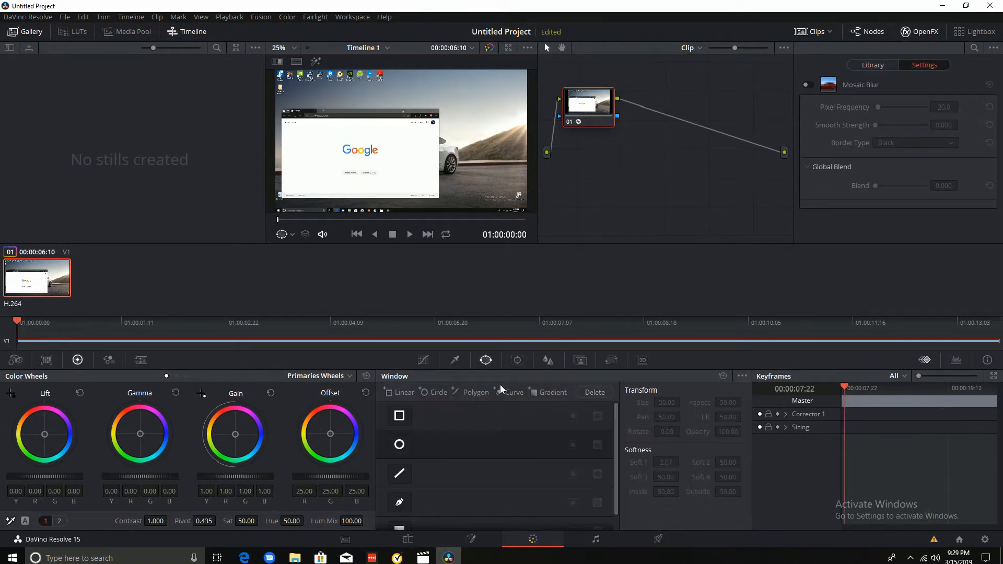
pyautogui.click(399, 415)
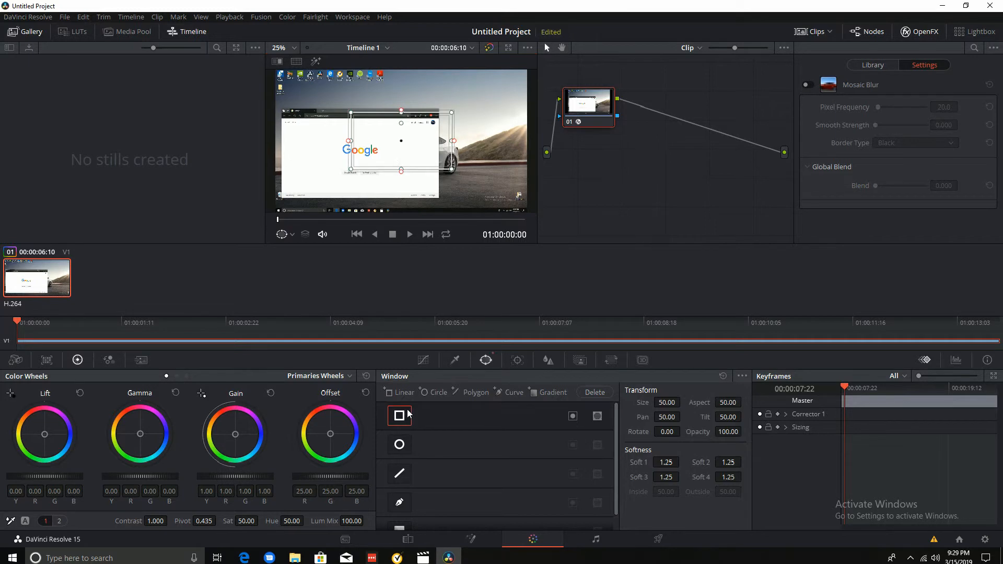
pyautogui.moveTo(348, 112); pyautogui.dragTo(283, 110)
pyautogui.moveTo(349, 172); pyautogui.dragTo(284, 198)
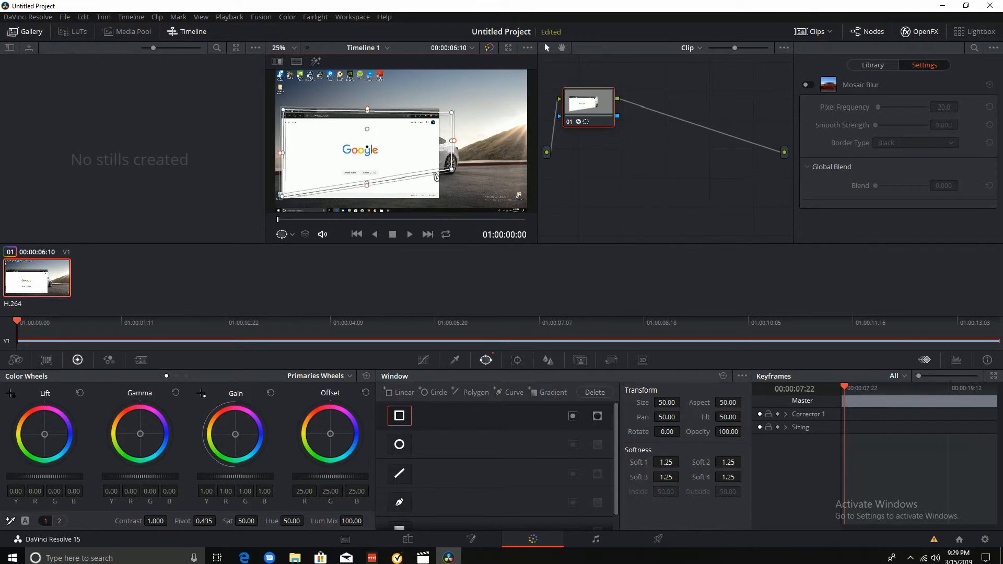
pyautogui.moveTo(451, 169); pyautogui.dragTo(438, 198)
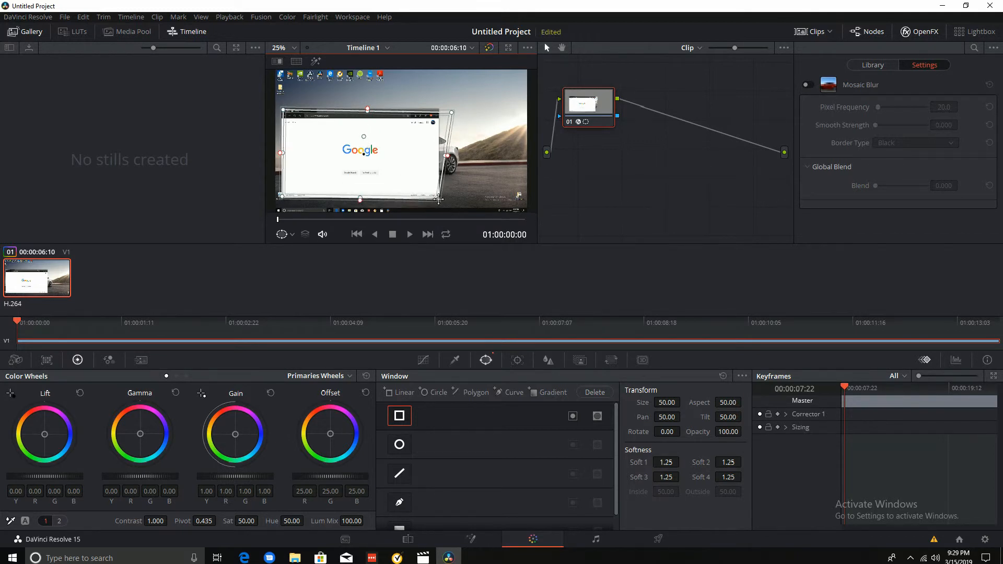
pyautogui.moveTo(451, 112); pyautogui.dragTo(439, 110)
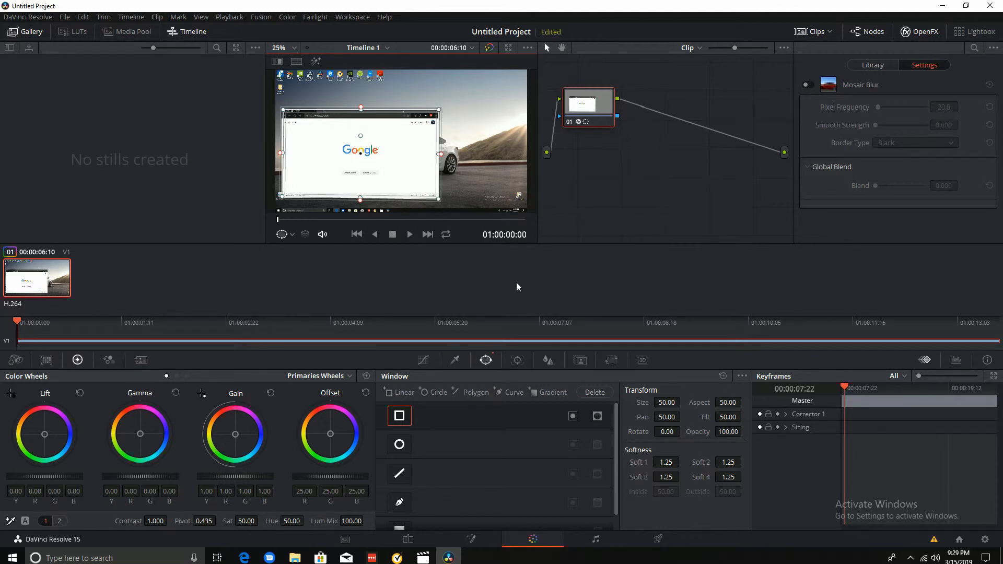
# - Enable the Mosaic Blur effect and track the power window forward through the whole clip
pyautogui.click(807, 85)
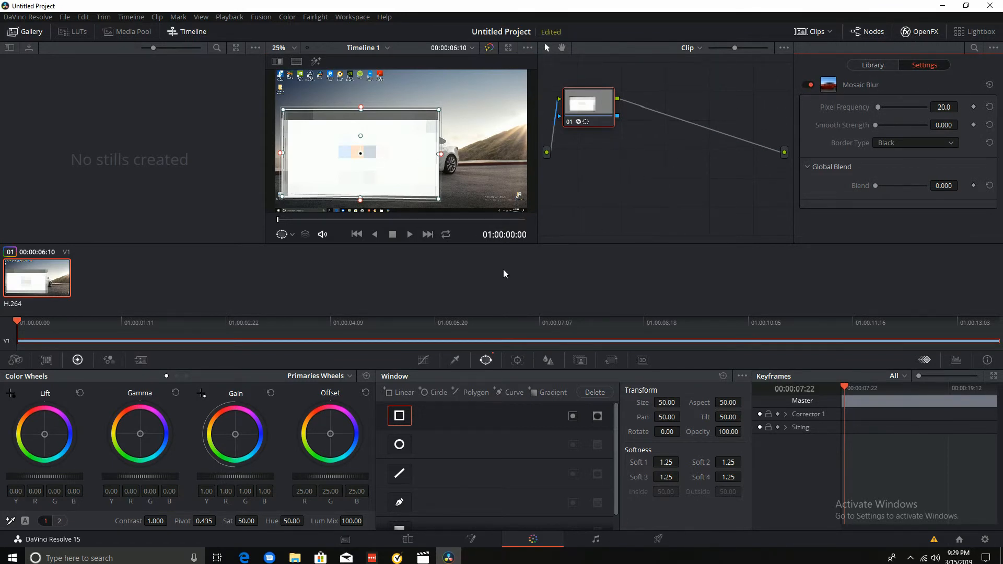
pyautogui.click(518, 361)
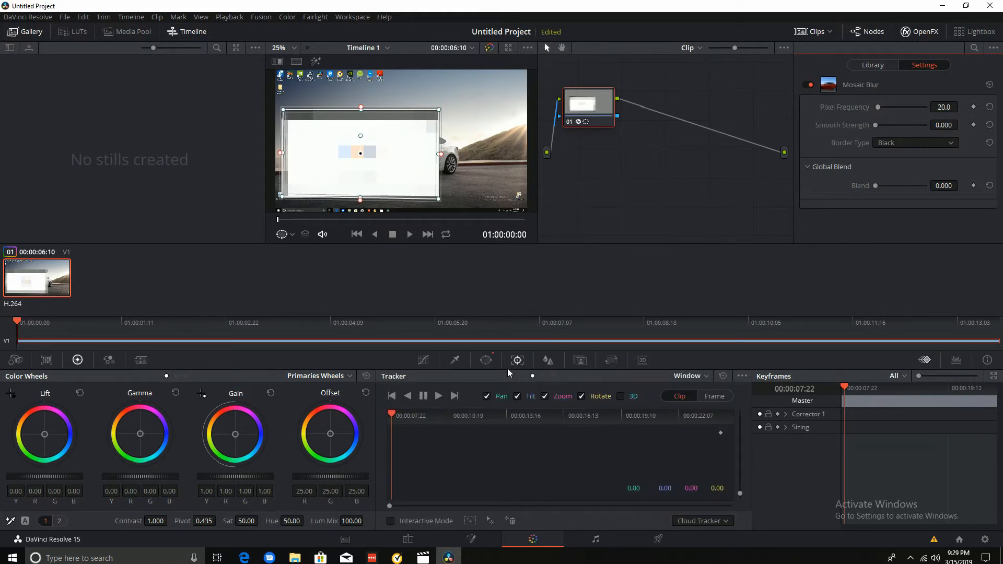
pyautogui.click(438, 397)
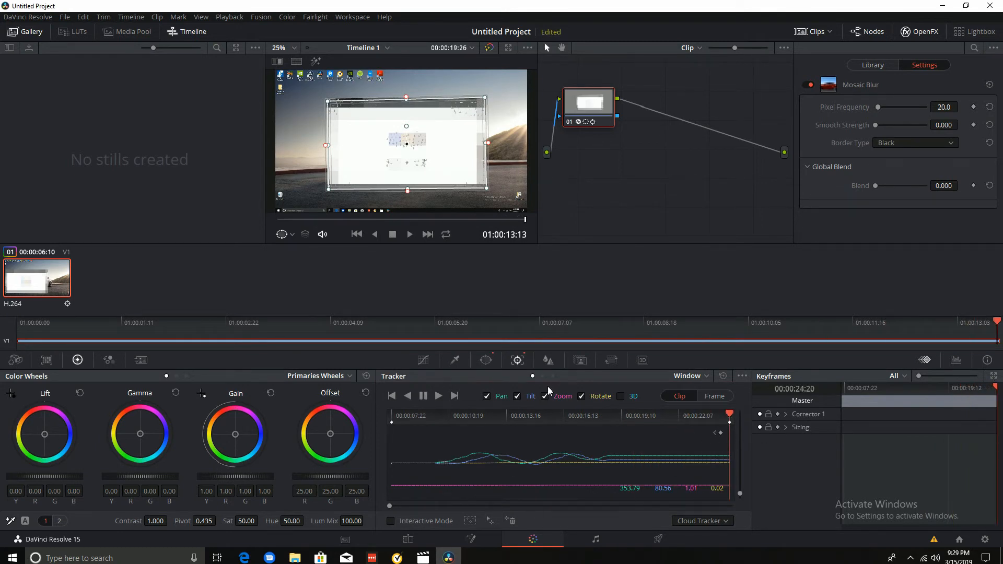
# - Review the tracked blur, return to the clip's first frame and play it back in the edit timeline
pyautogui.moveTo(729, 415); pyautogui.dragTo(595, 416)
pyautogui.click(393, 396)
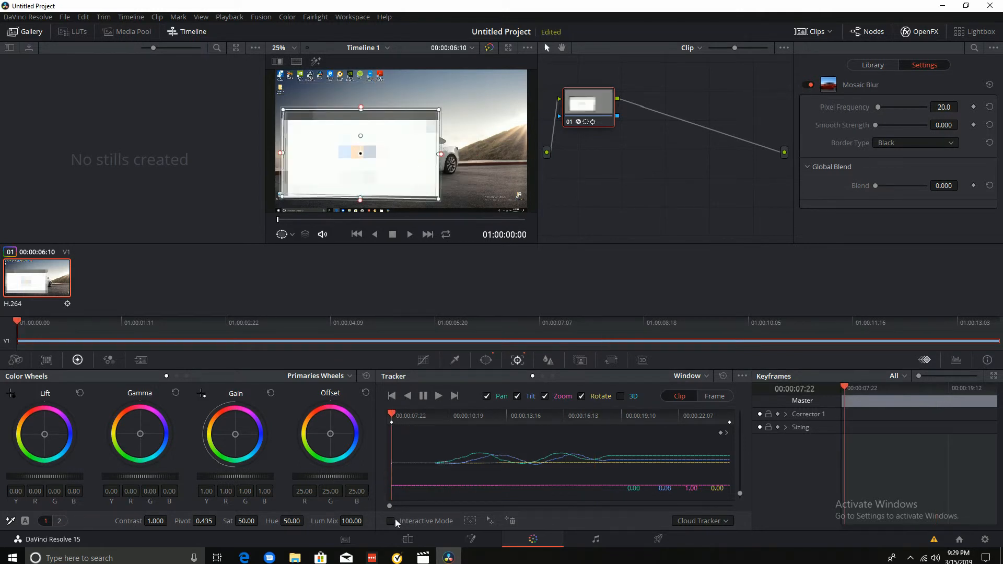
pyautogui.click(408, 539)
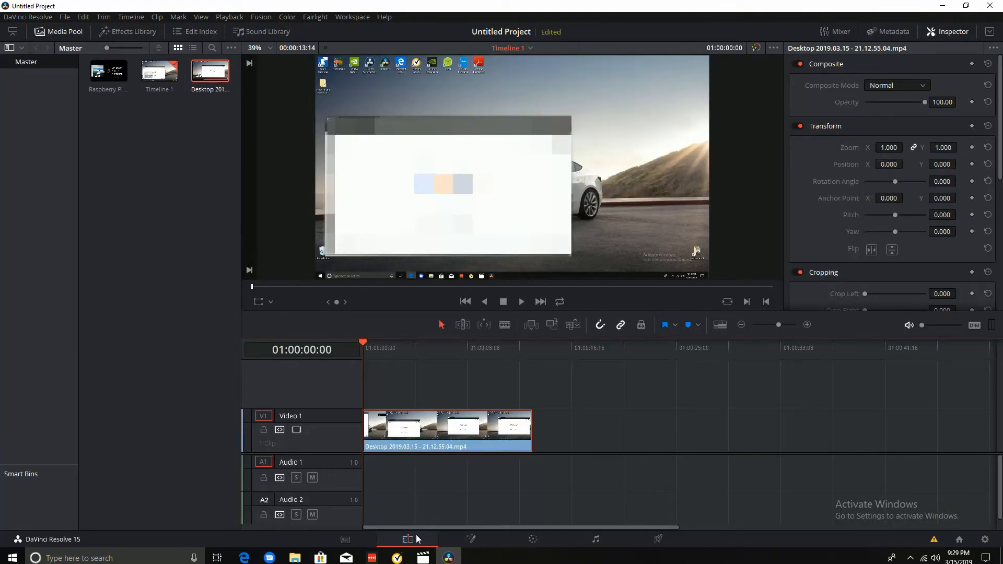
pyautogui.click(522, 302)
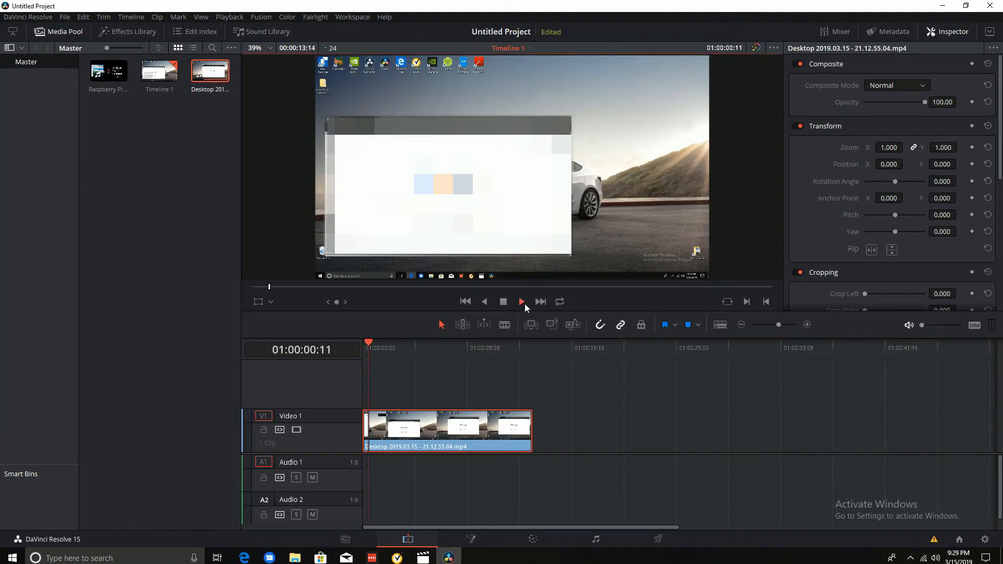